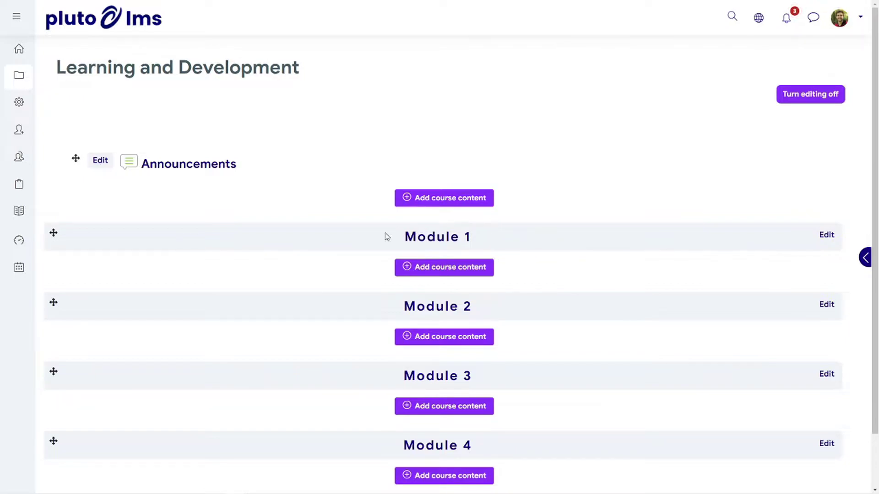
Add a new Page to Module 1 and name it "Learning and Development Introduction".
click(454, 272)
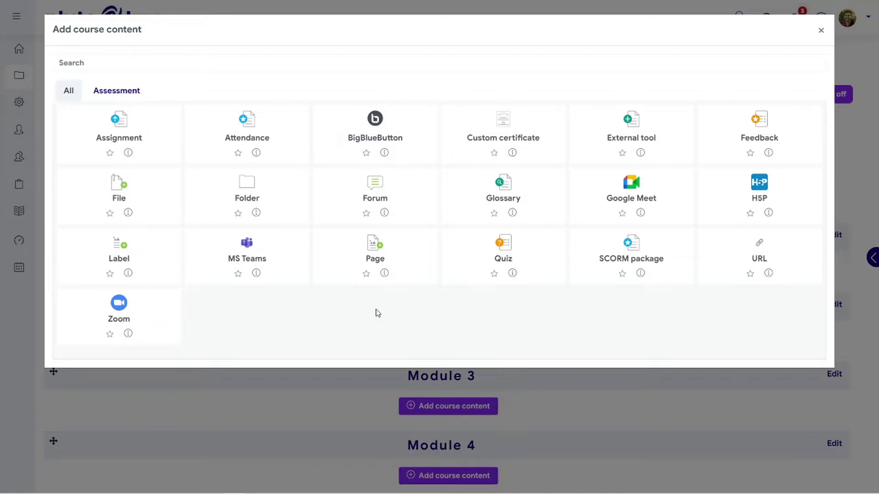
click(379, 249)
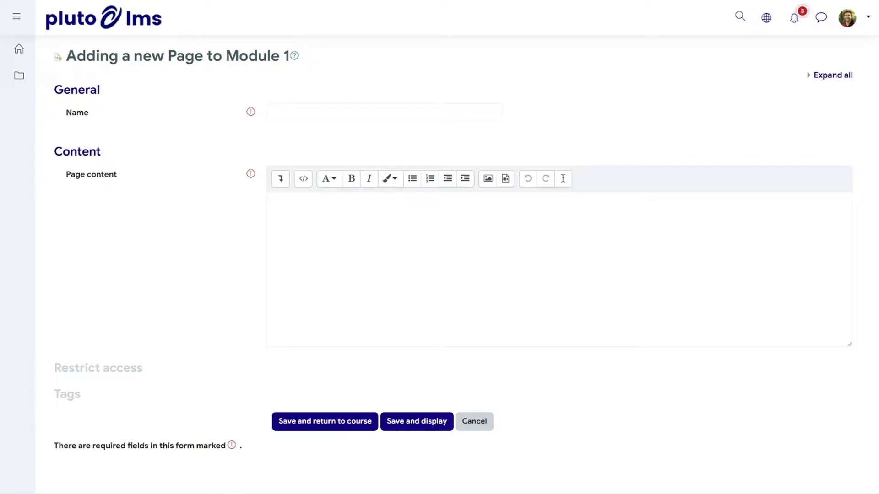
click(328, 112)
text(Learning and Development Introduction)
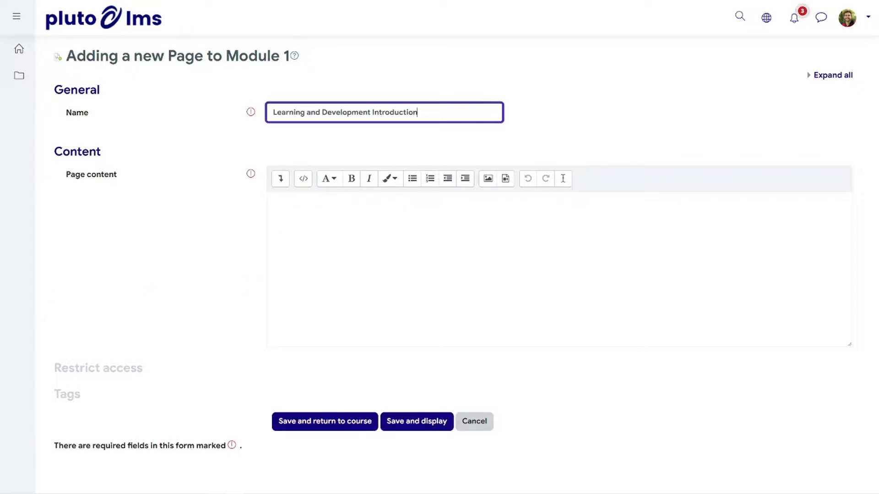
Fill the page content with "Learning and Development Introduction" repeated as italic lines in decreasing heading sizes.
click(348, 229)
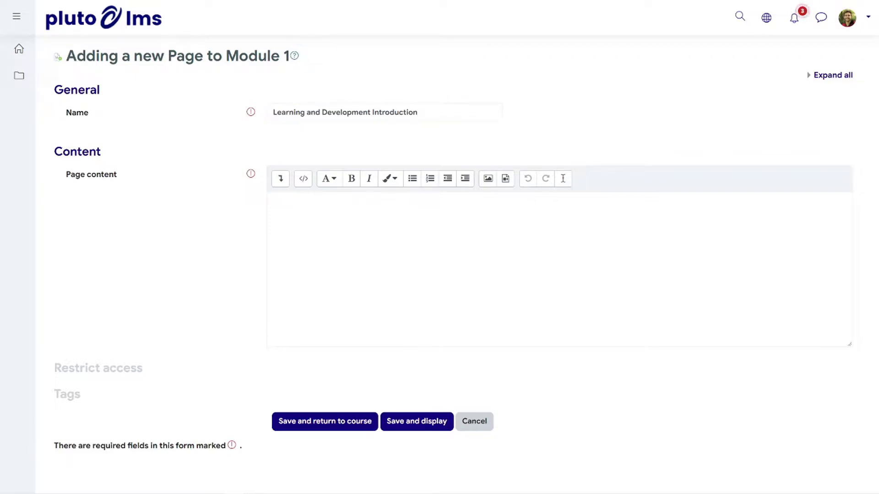
click(359, 221)
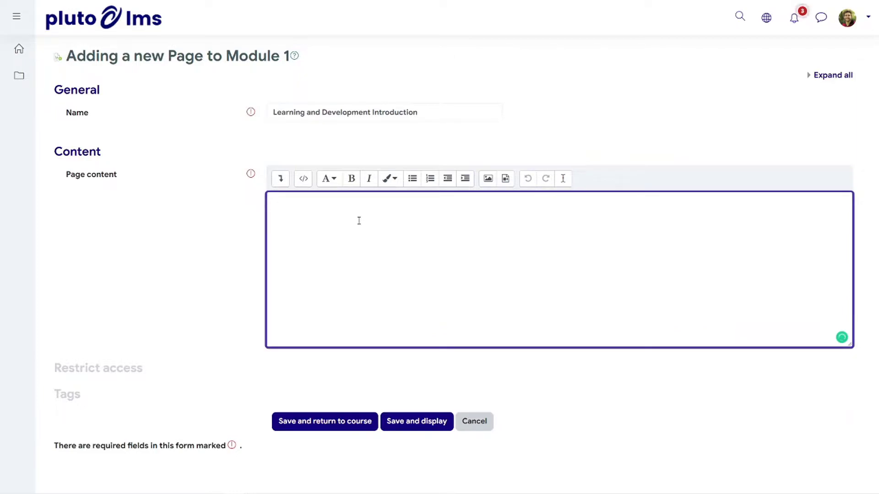
text(Learning and Development Introduction Learning and Development Introduction Learning and Development Introduction)
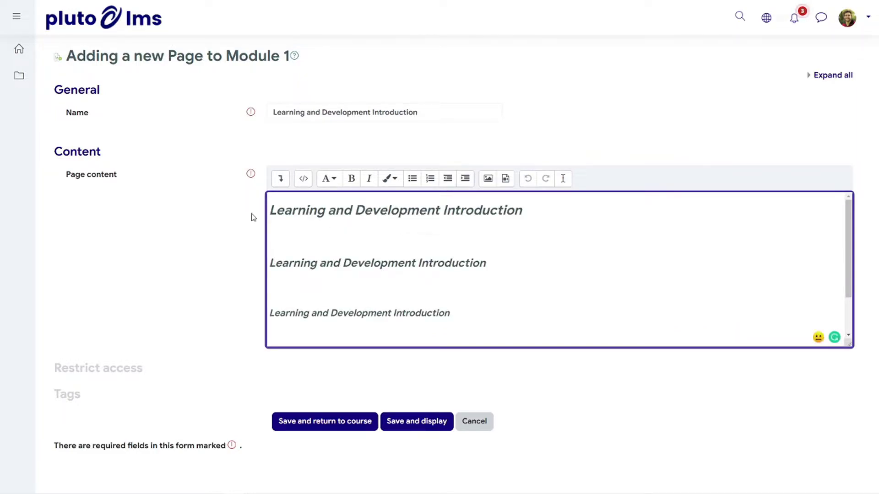
Make room above the first heading in the page content and upload the image "Learning and dv image 1.png" there.
click(271, 209)
key(Return)
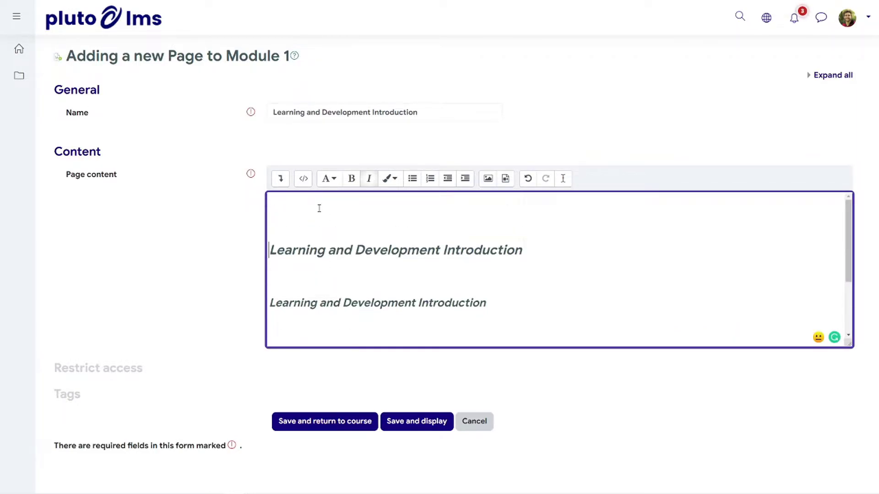
key(Up)
key(Up)
click(489, 180)
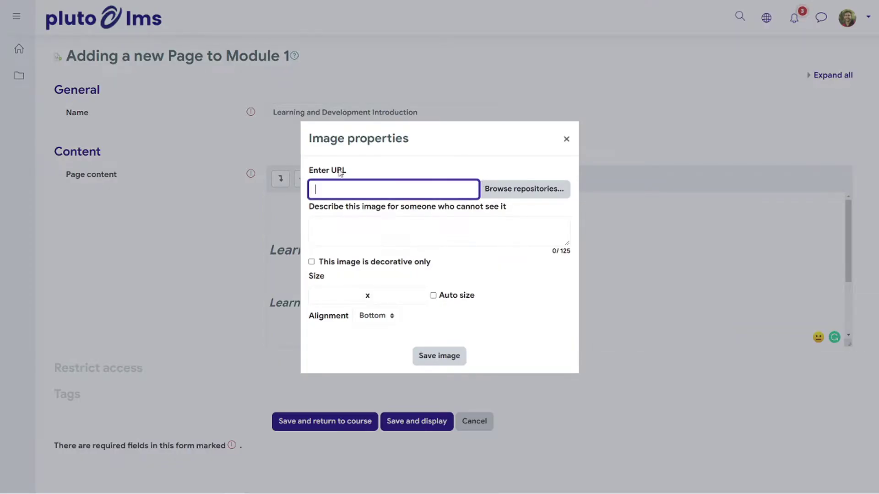
click(541, 192)
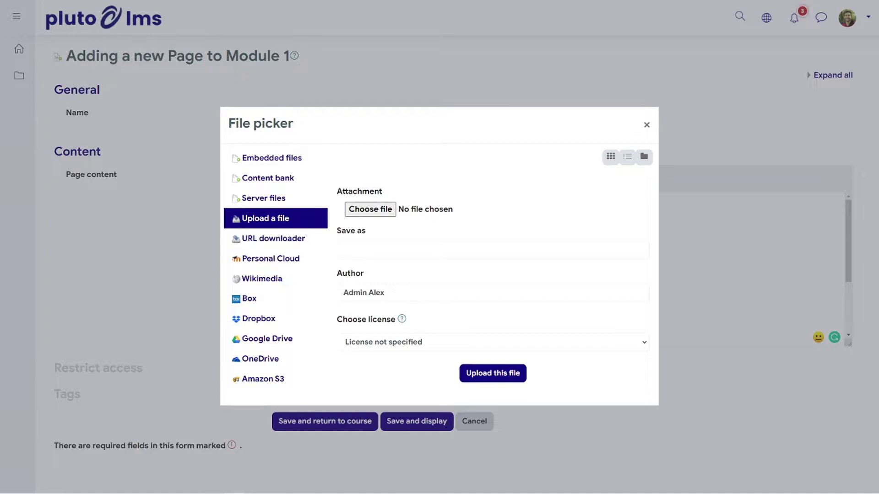
drag(2, 110, 373, 210)
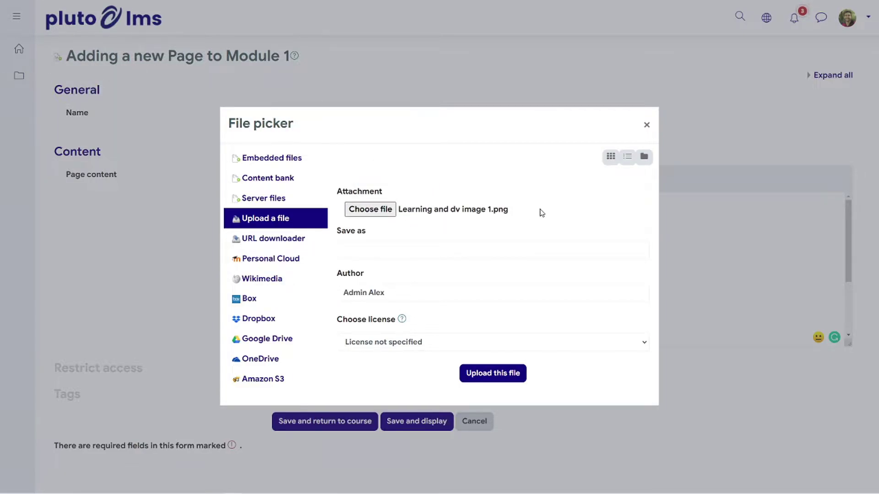
click(502, 377)
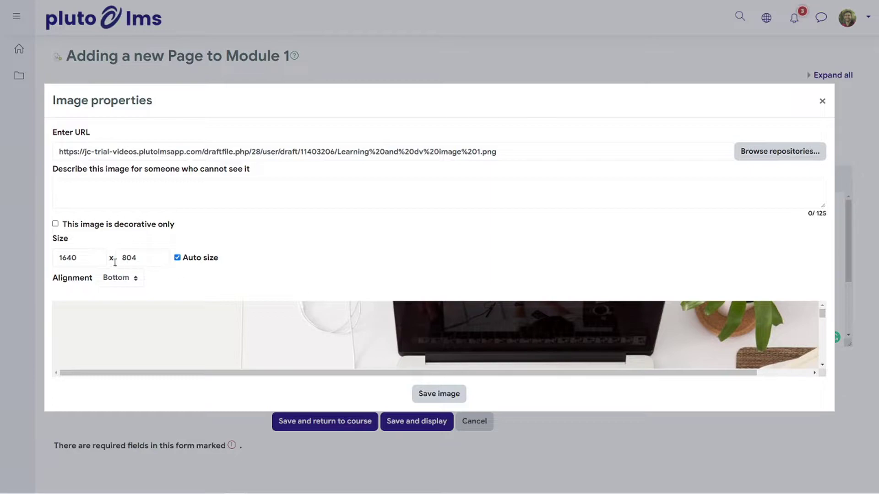
Set the image width to 1220, mark the image as decorative only, and save it into the page content.
double_click(85, 257)
text(1220)
click(418, 222)
click(371, 394)
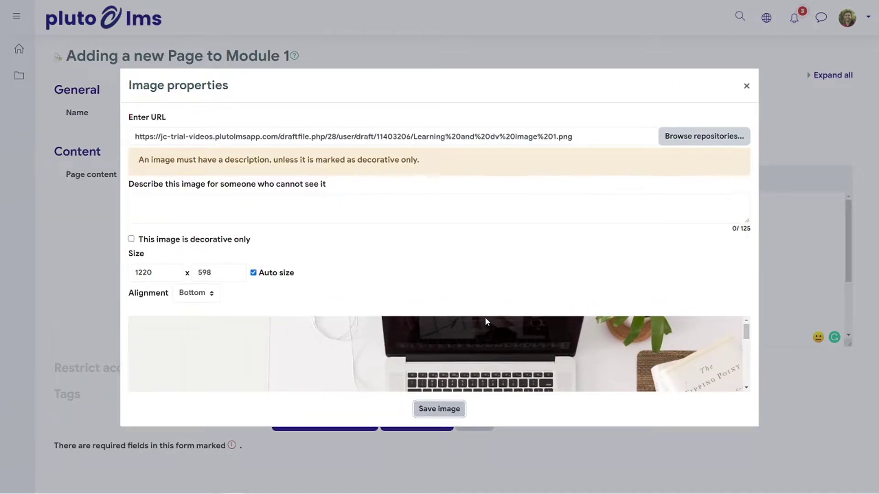
click(132, 239)
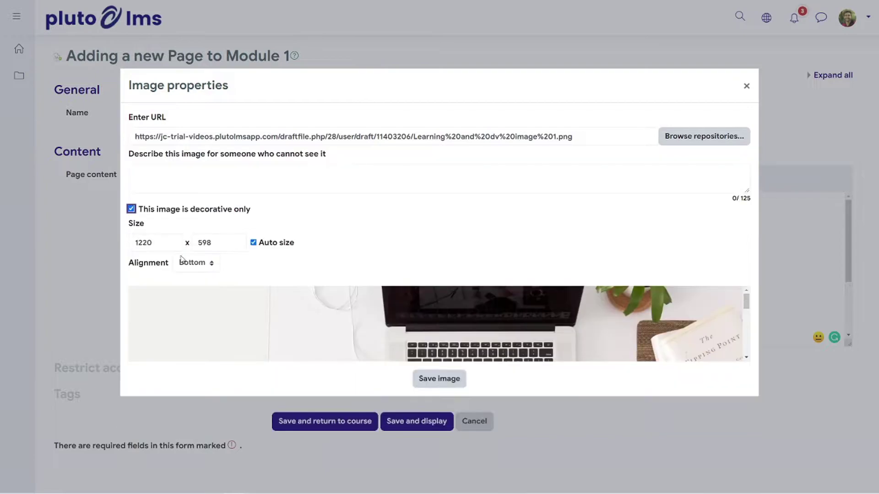
click(450, 380)
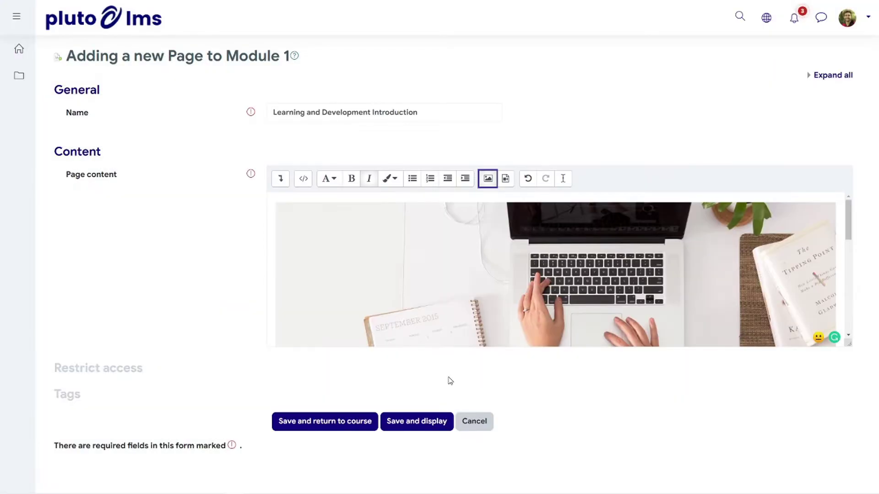
Centre the image and text in the page content, and save and display the page.
click(280, 179)
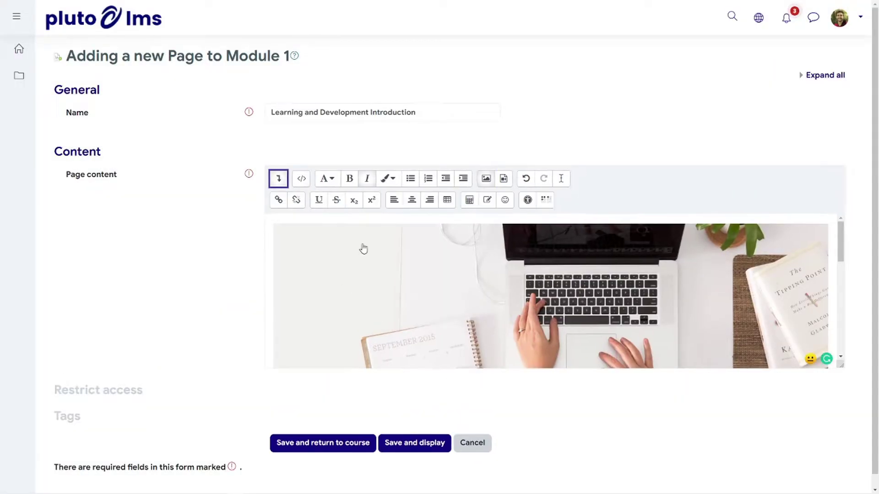
click(383, 245)
click(412, 201)
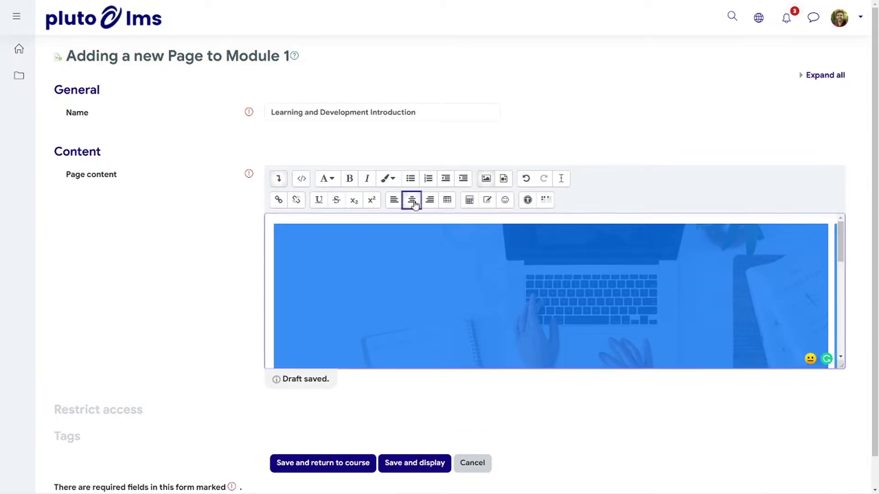
click(413, 462)
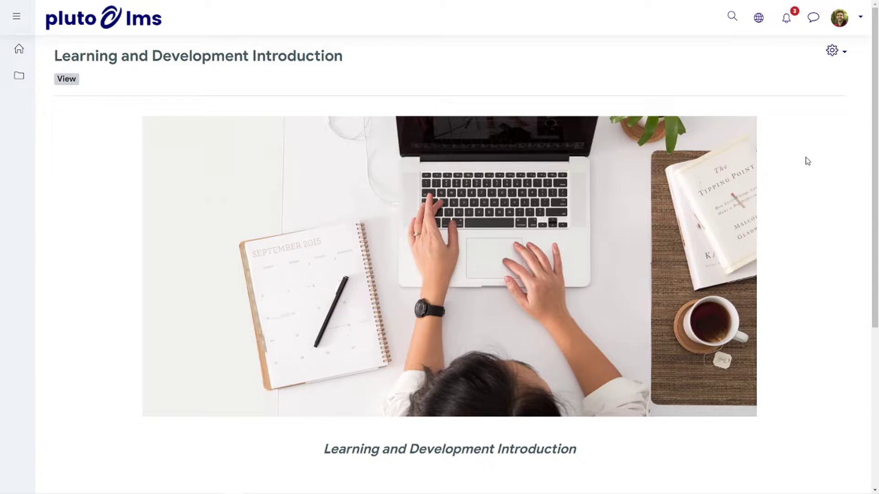
Review the saved introduction page from the image down to the last line, including its available settings options.
scroll(808, 161, down, 3)
scroll(810, 161, down, 2)
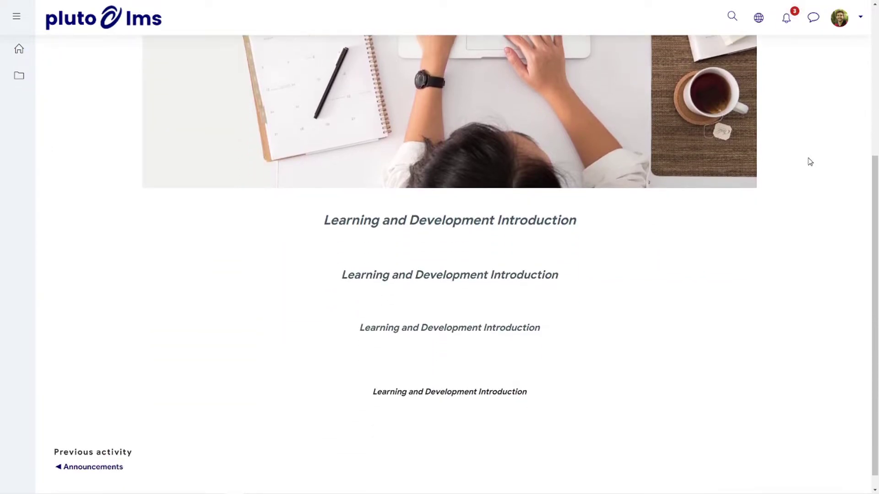
scroll(810, 161, up, 5)
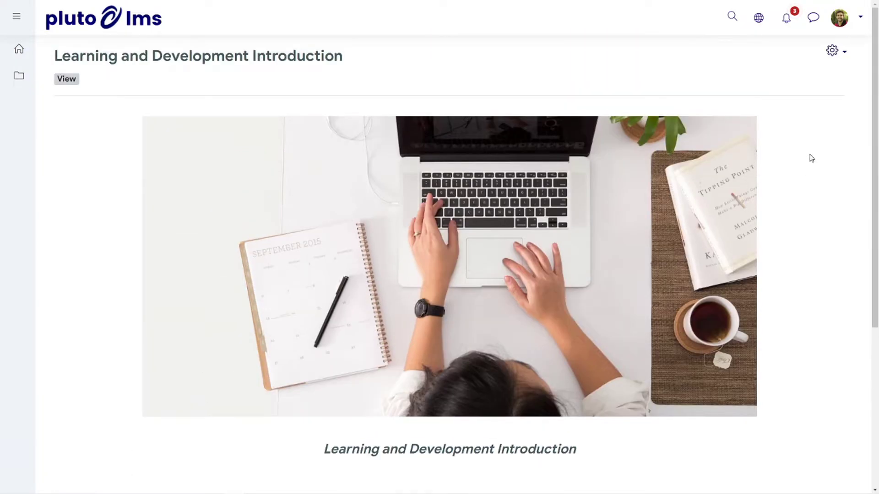
click(847, 52)
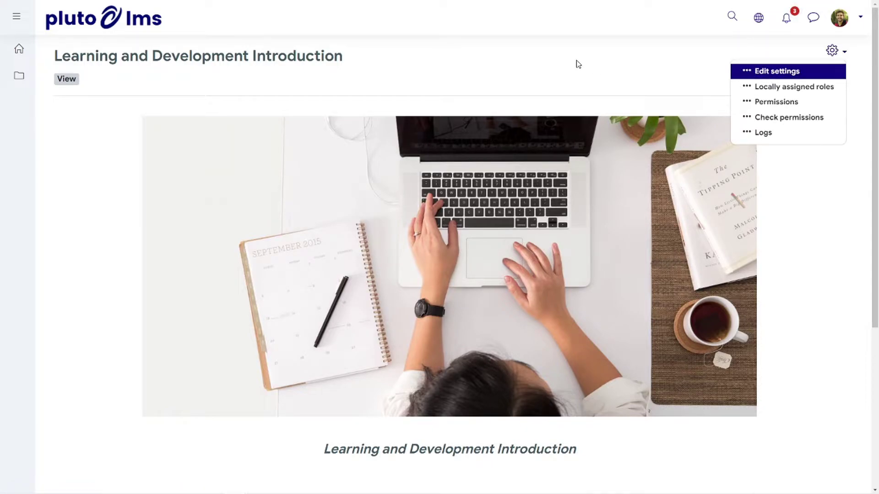
key(Escape)
scroll(578, 64, down, 5)
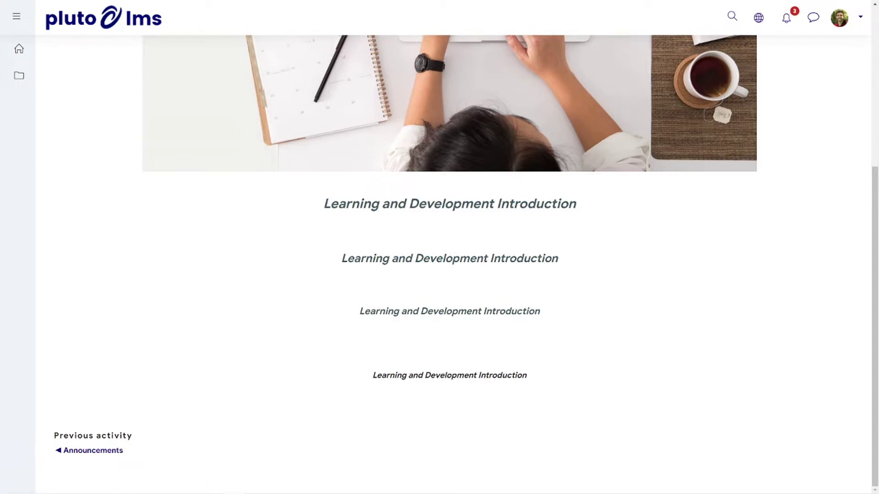
scroll(486, 179, up, 5)
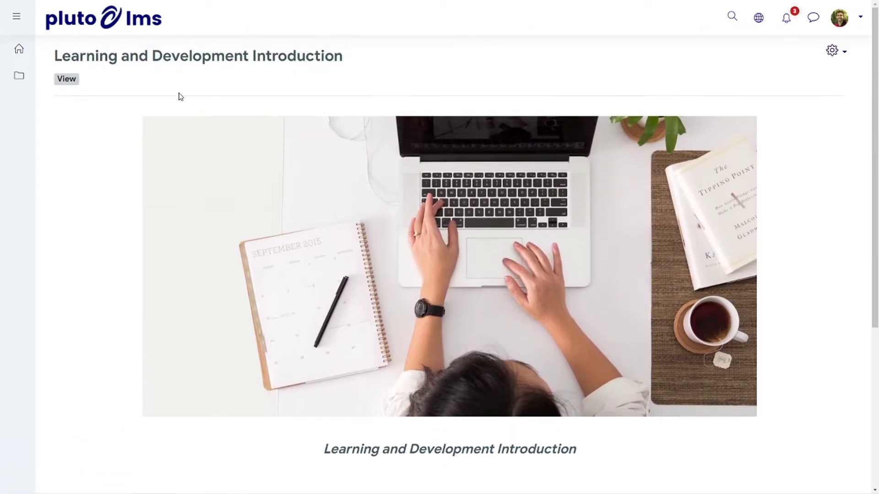
Return to the course home and add another Page to Module 1 named "Learning & Development Video".
click(19, 78)
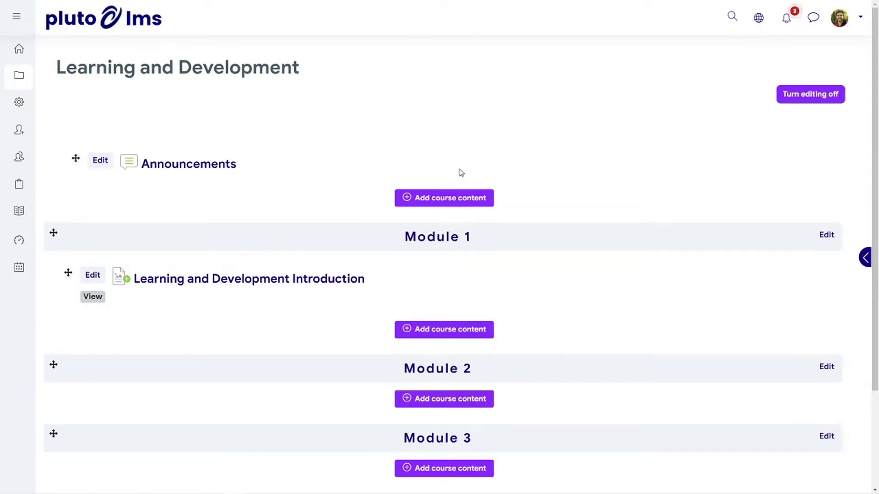
click(448, 333)
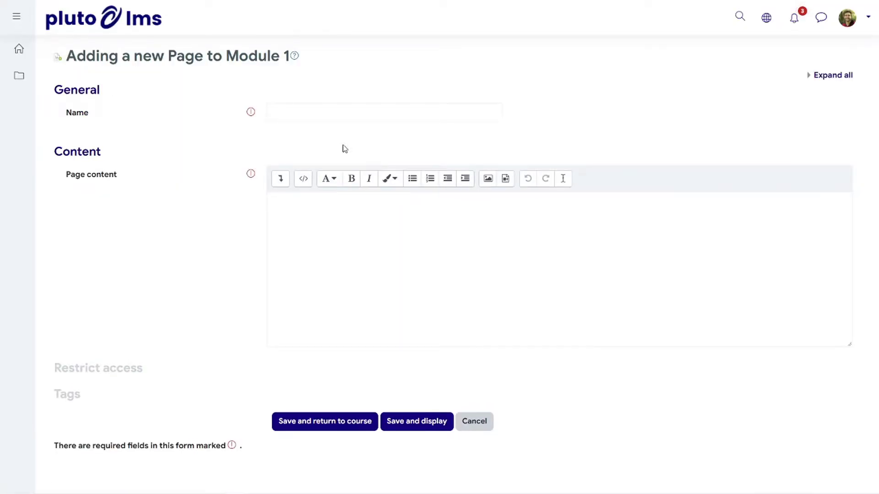
click(314, 104)
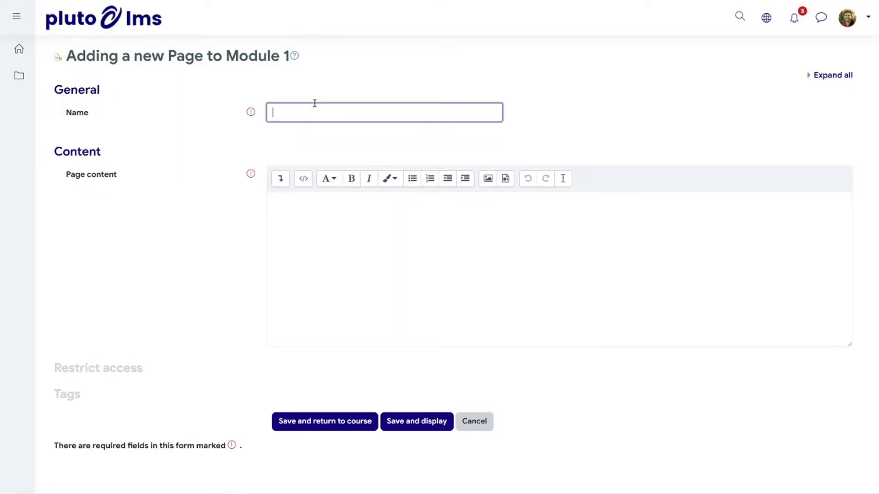
text(Lea)
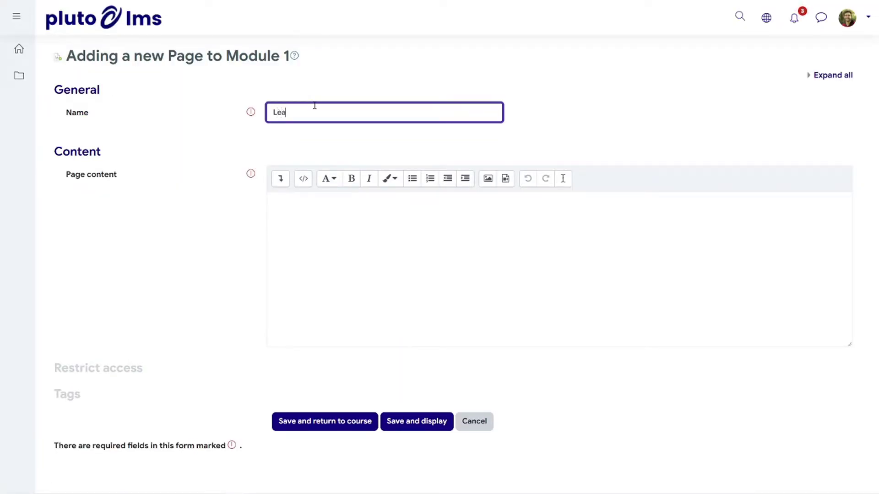
text(rning & Development Video)
click(373, 288)
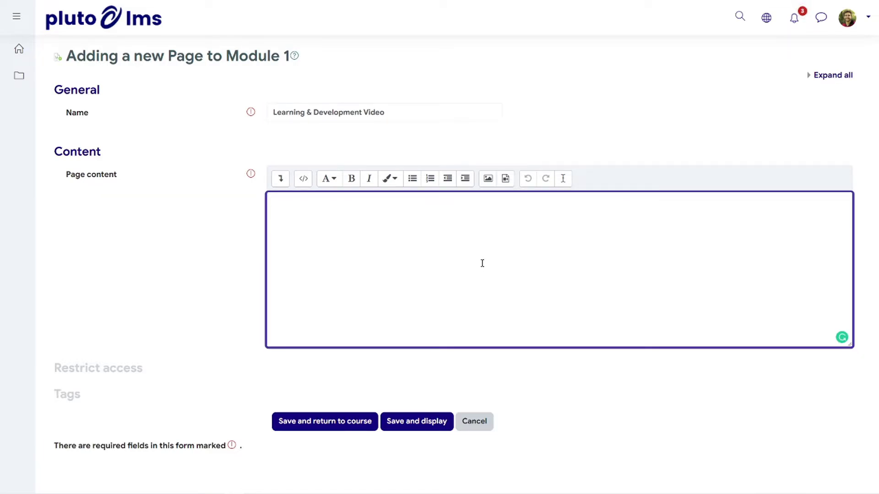
click(506, 178)
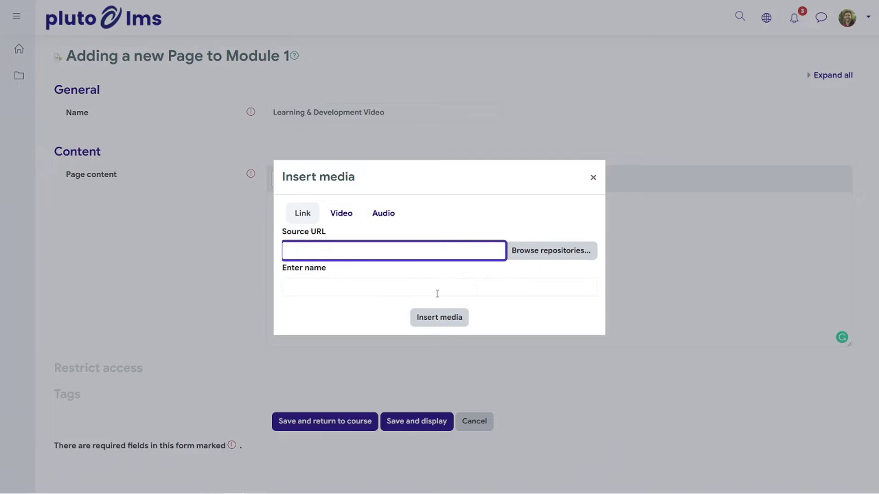
click(349, 213)
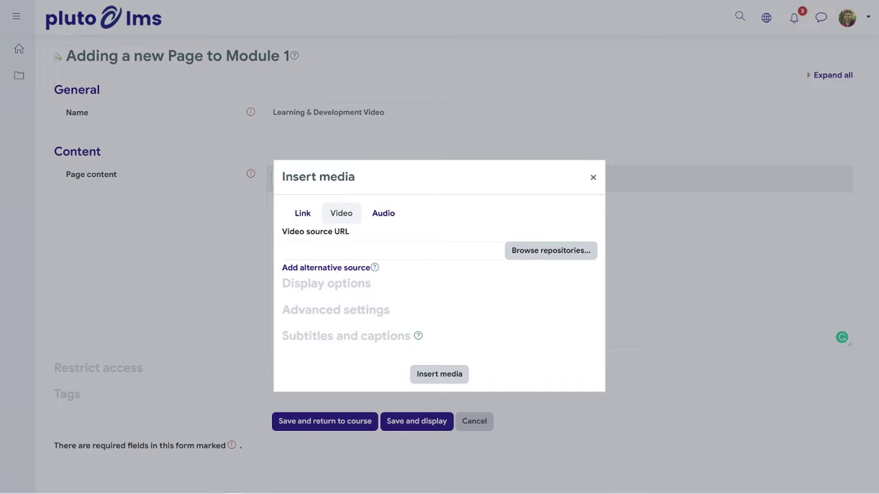
click(347, 249)
text(https://www.youtube.com/watch?v=2KPWvB2PVOs)
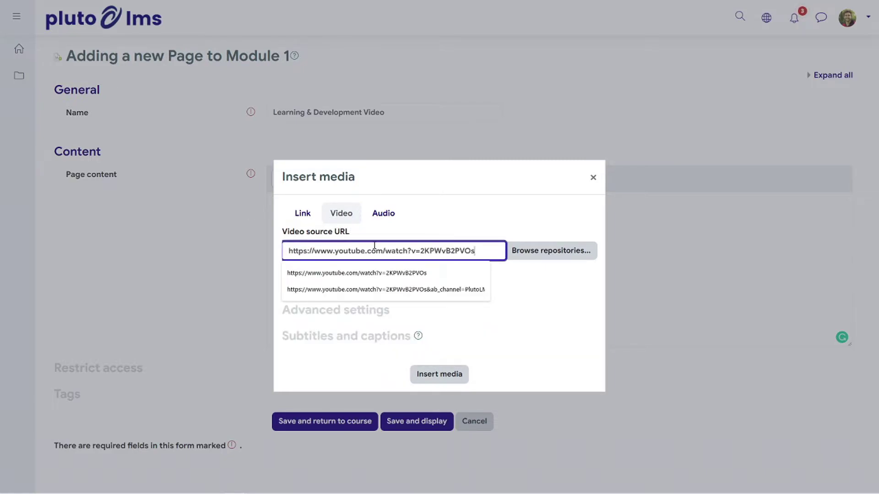
click(440, 374)
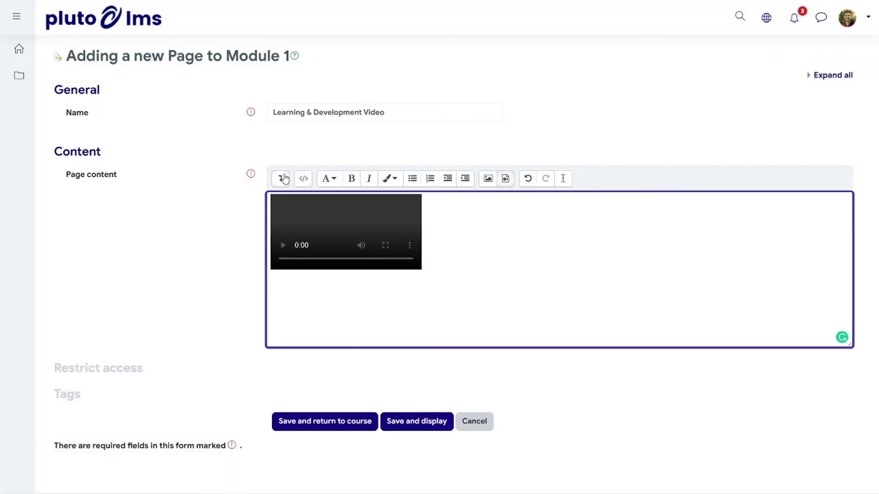
Centre the embedded video in the page content, and save and display the page.
click(334, 209)
click(284, 182)
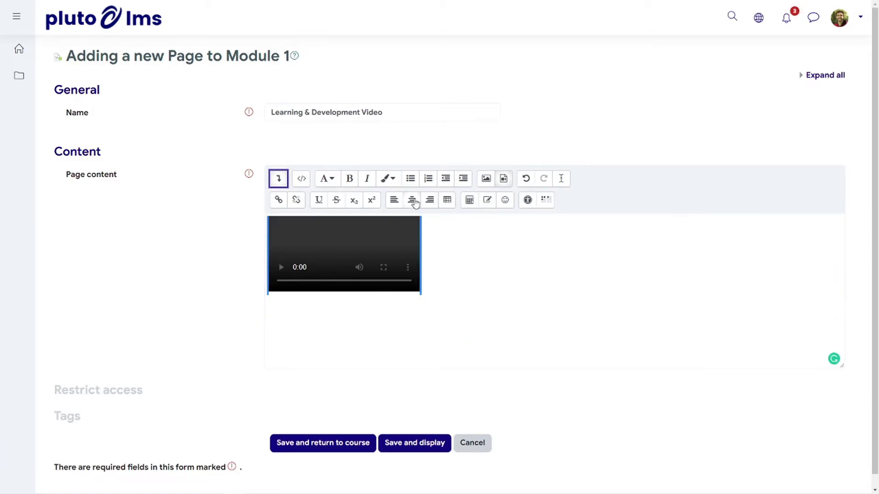
click(412, 200)
click(414, 446)
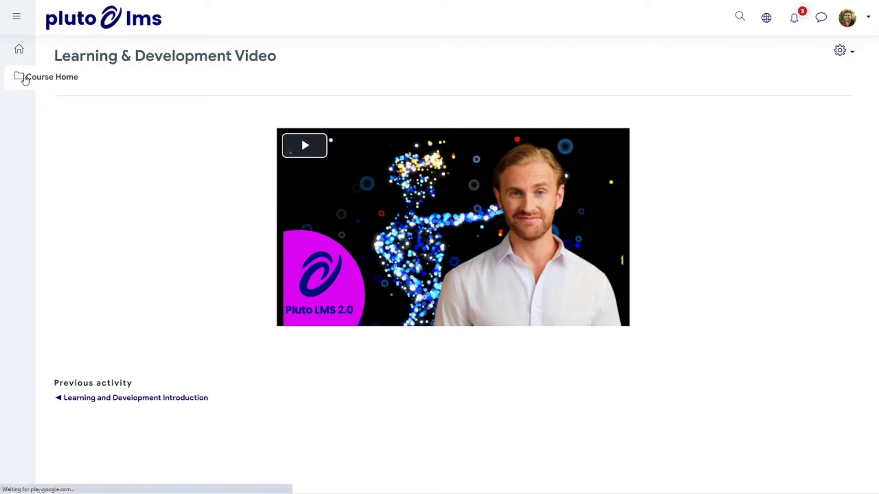
From the course home, add a File named "PDF 1" to Module 1 containing Learning Development PDF (1).pdf, and save and display it.
click(24, 79)
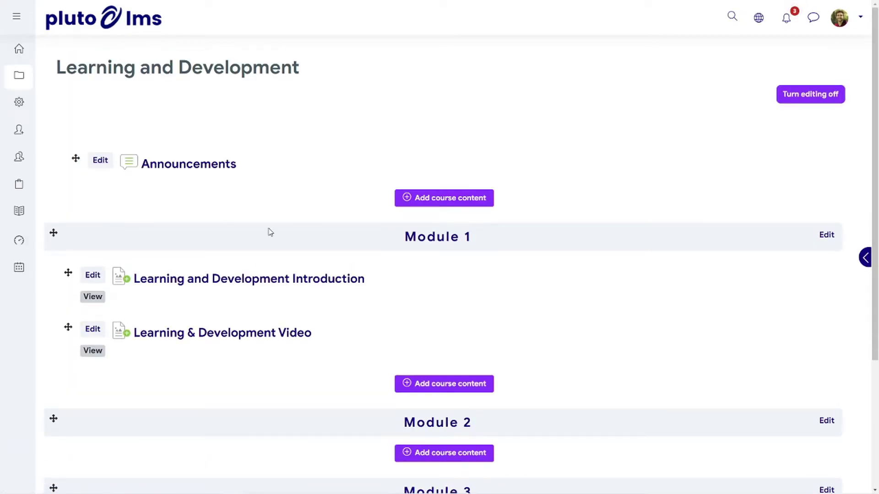
click(439, 385)
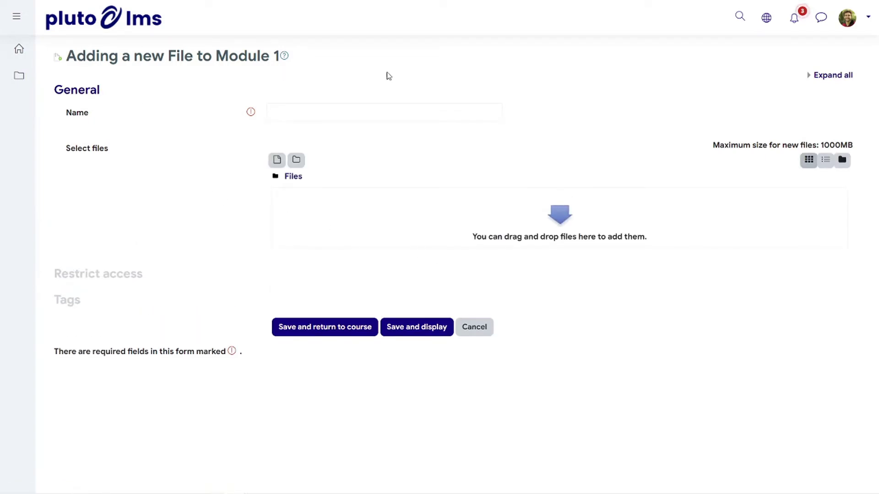
click(371, 110)
text(PDF)
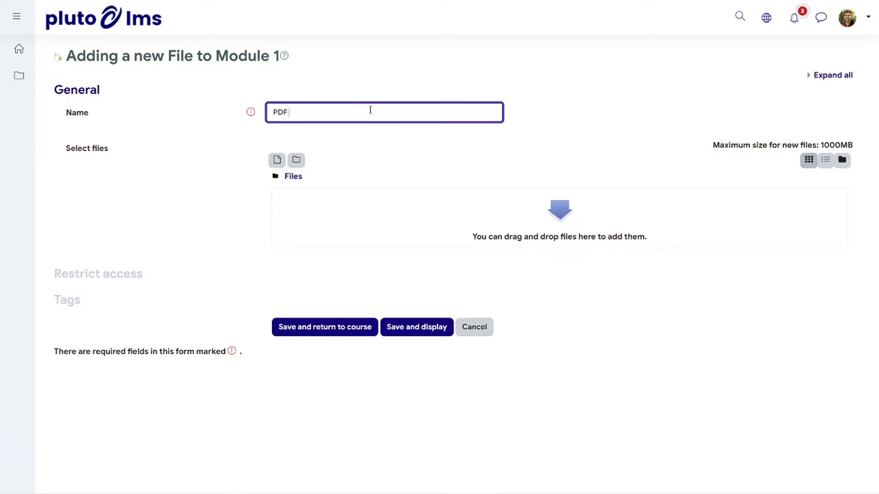
text( 1)
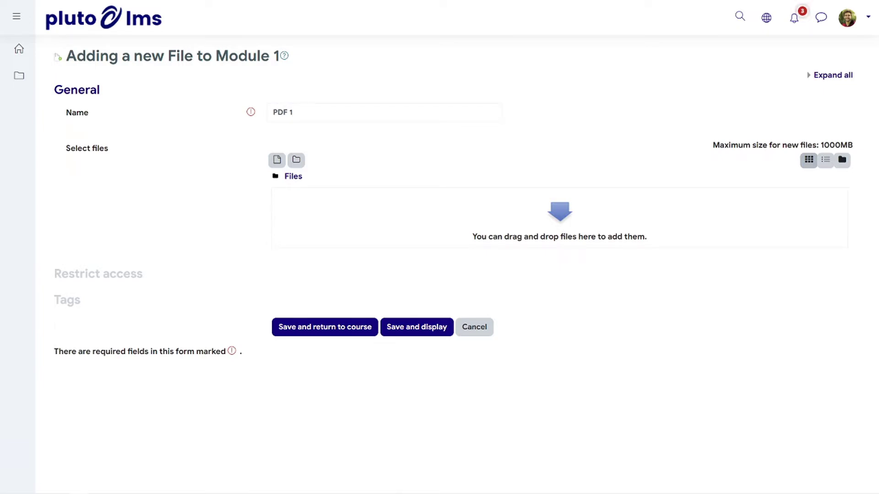
drag(510, 212, 577, 215)
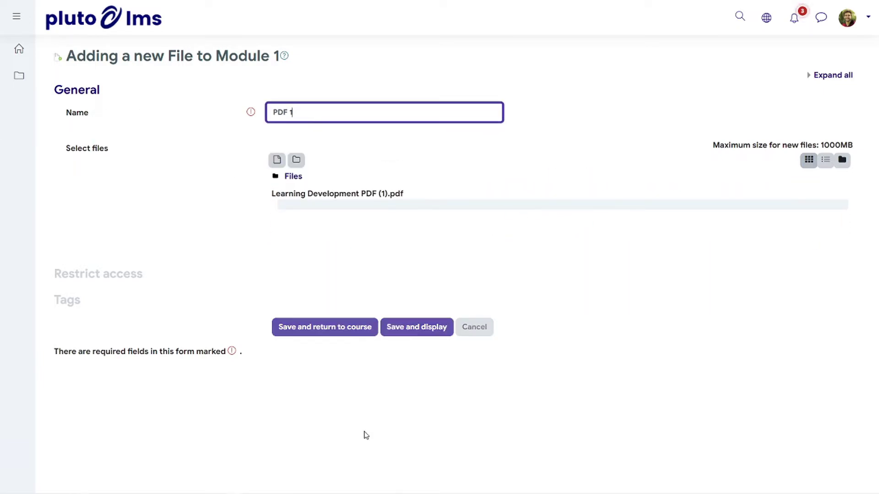
click(417, 338)
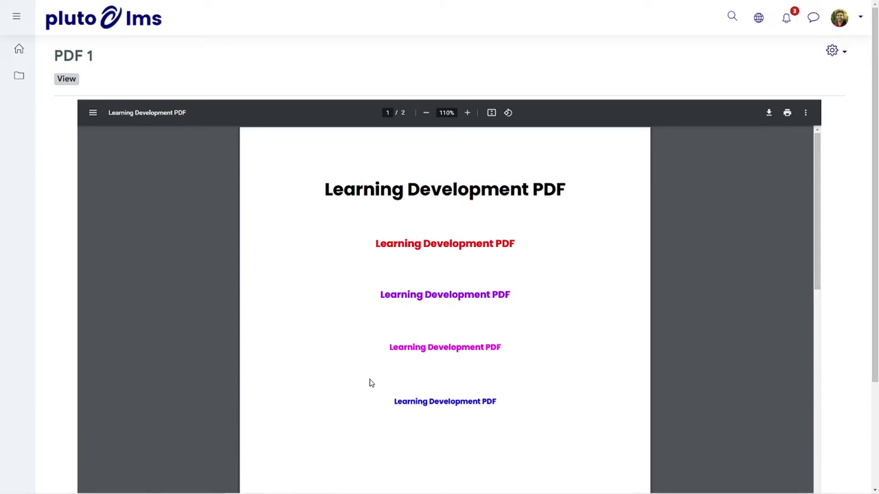
Review both pages of the embedded PDF and the rest of the PDF 1 activity page.
scroll(534, 281, down, 5)
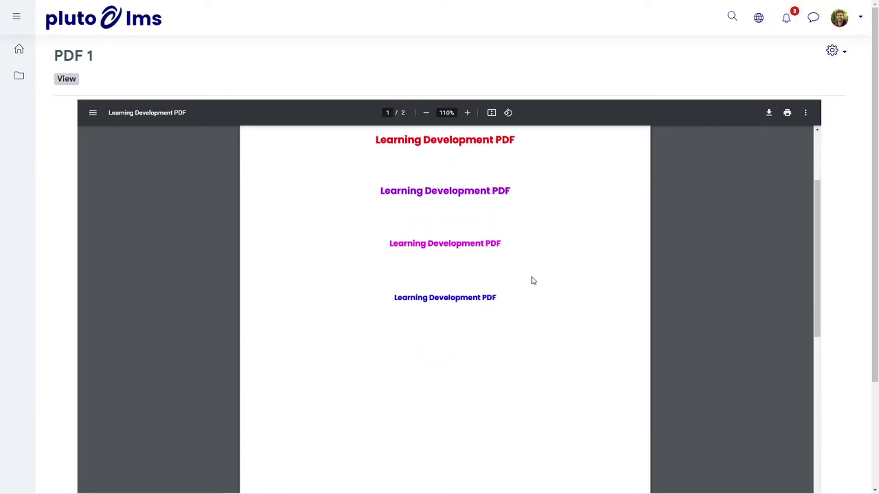
scroll(523, 277, down, 7)
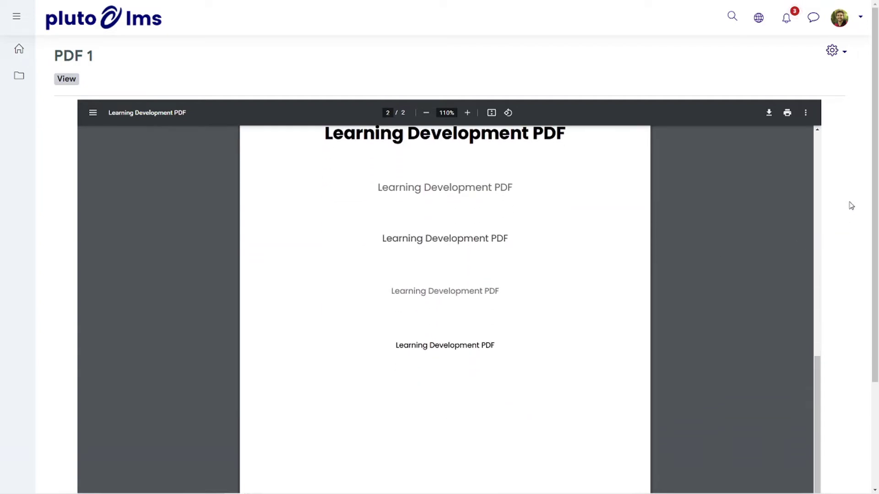
scroll(851, 203, down, 2)
scroll(852, 202, down, 1)
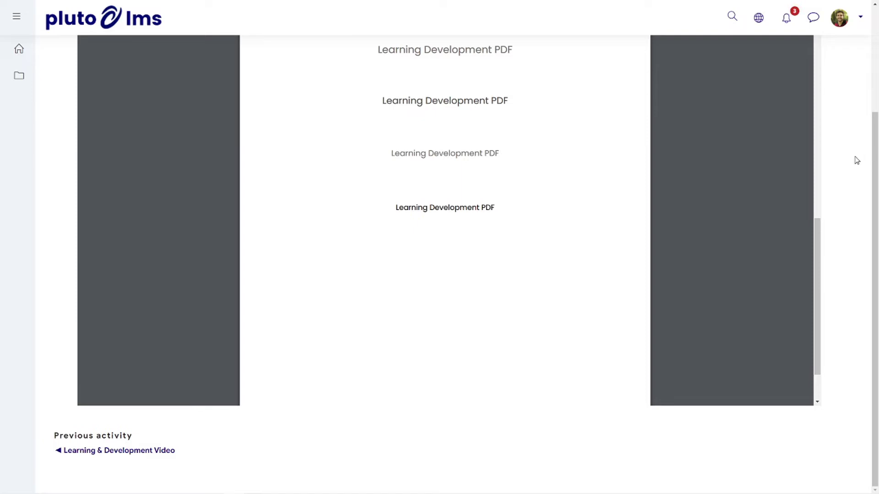
scroll(851, 162, up, 3)
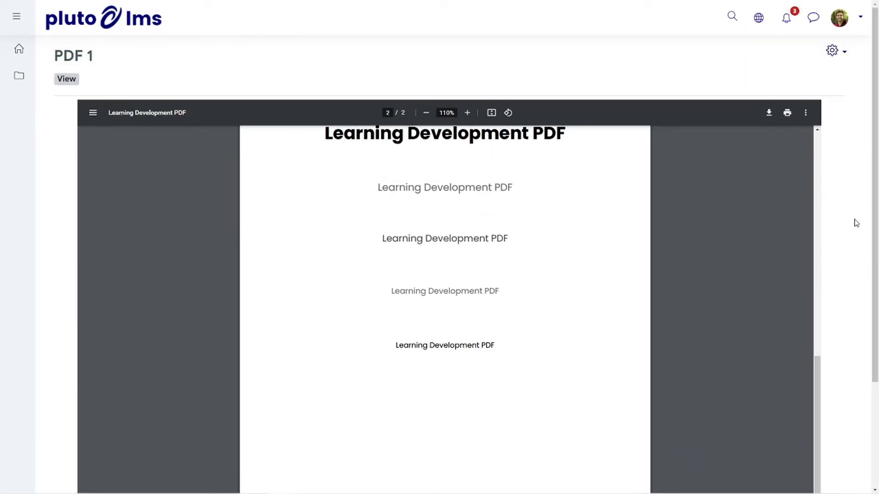
Return to the course home and add a Page to Module 1 named "Slides Example".
click(20, 82)
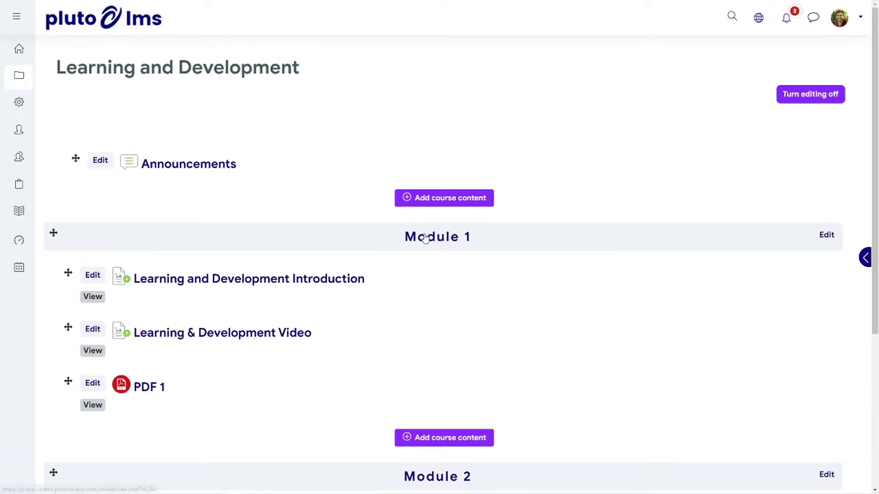
scroll(476, 311, down, 1)
click(460, 392)
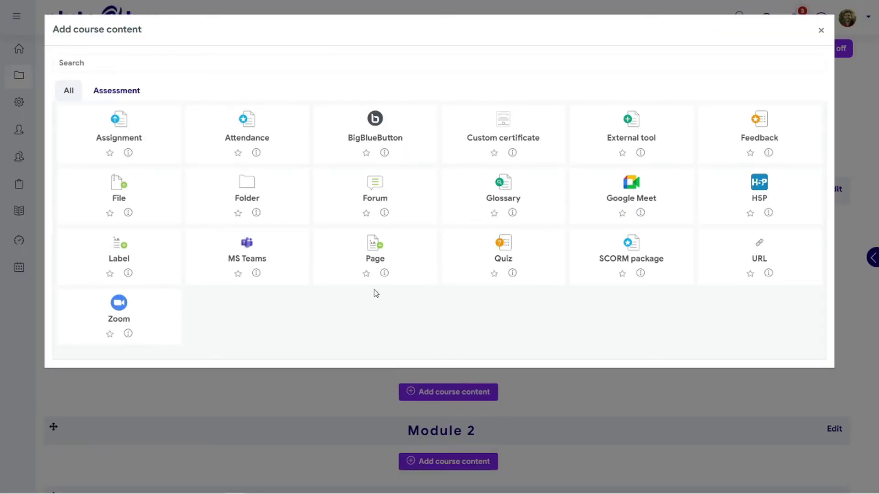
click(380, 244)
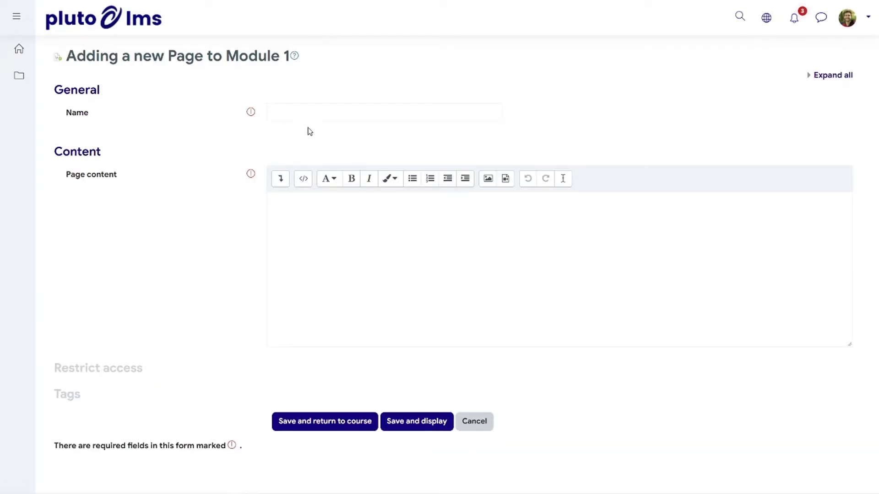
click(308, 112)
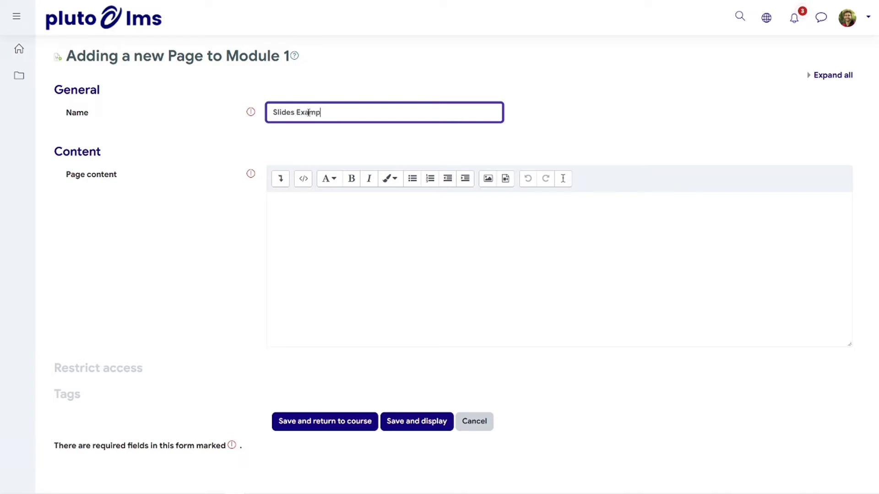
Replace the page content's HTML with the Google Slides iframe embed code, 960 wide and 569 high, and return to the visual editor.
click(339, 210)
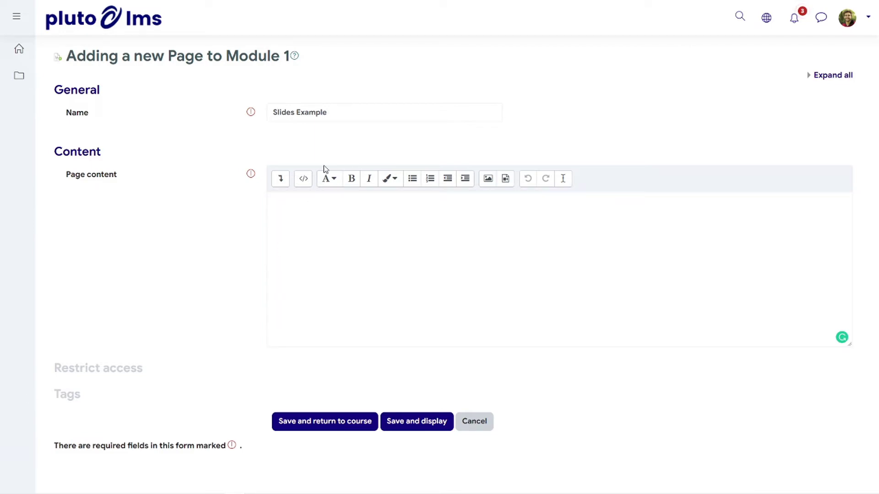
click(304, 179)
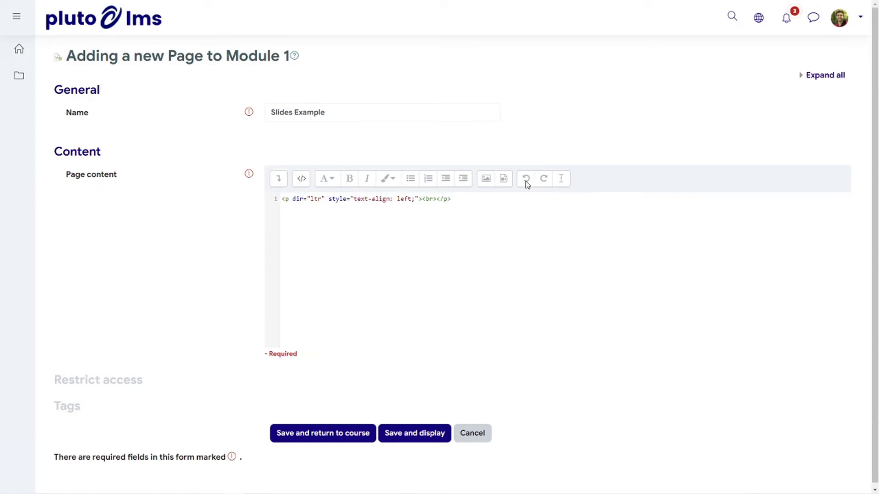
drag(482, 199, 233, 198)
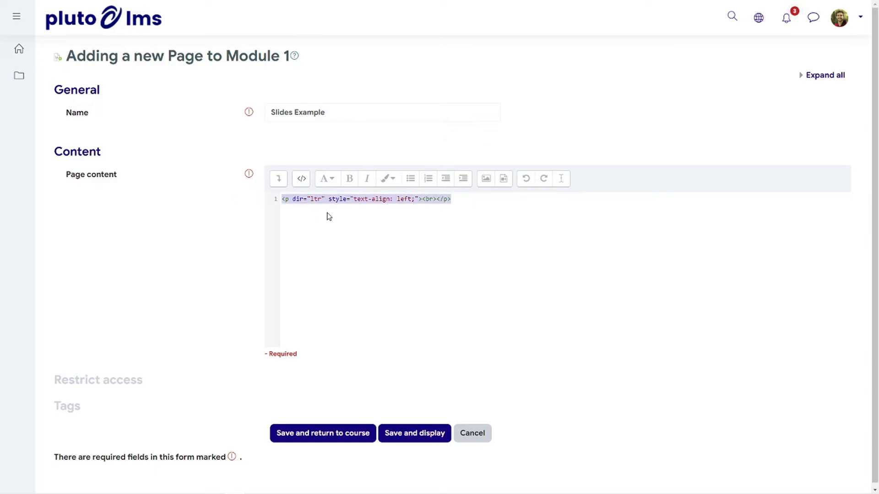
text(<iframe src="https://docs.google.com/presentation/d/e/2PACX-1vQf-p0OdDC5vr65fhZG1EiGNXZWj5Ysd96z7-D20zX7EQ_8P--3QLrSZyEFkUjbJKl5NfjFbIj5-jB-/embed?start=false&loop=false&delayms=3000" frameborder="0" width="960" height="569" allowfullscreen="true" mozallowfullscreen="true" webkitallowfullscreen="true"></iframe>)
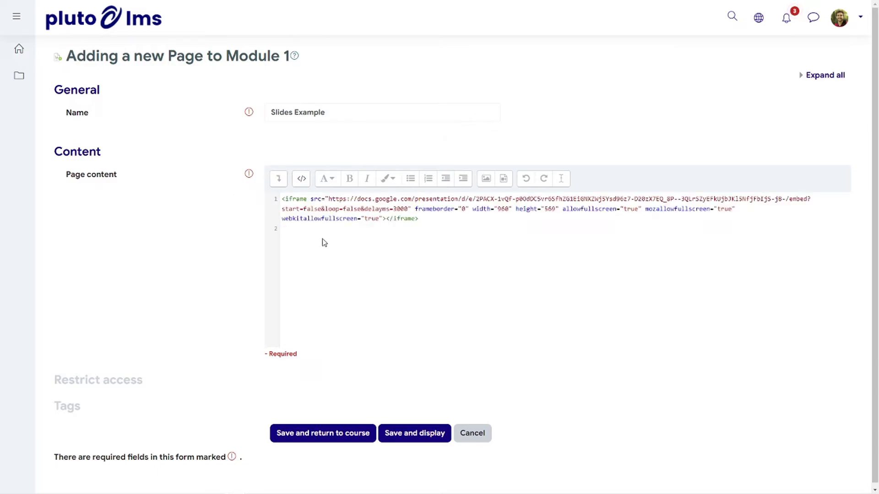
click(302, 179)
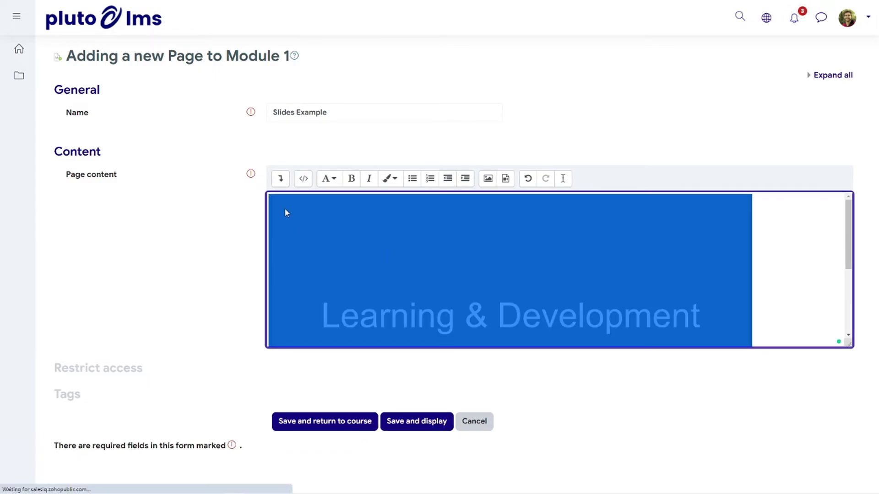
Centre the embedded slides in the page content, and save and display the page.
click(280, 178)
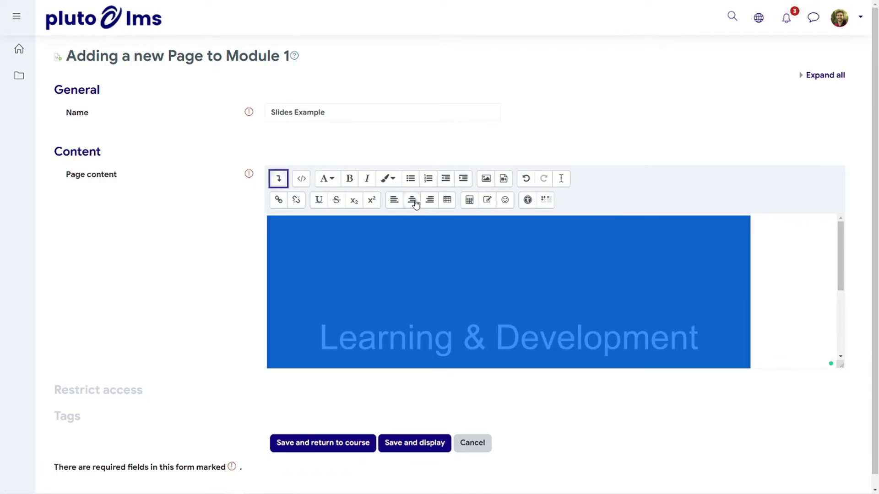
click(413, 201)
click(413, 448)
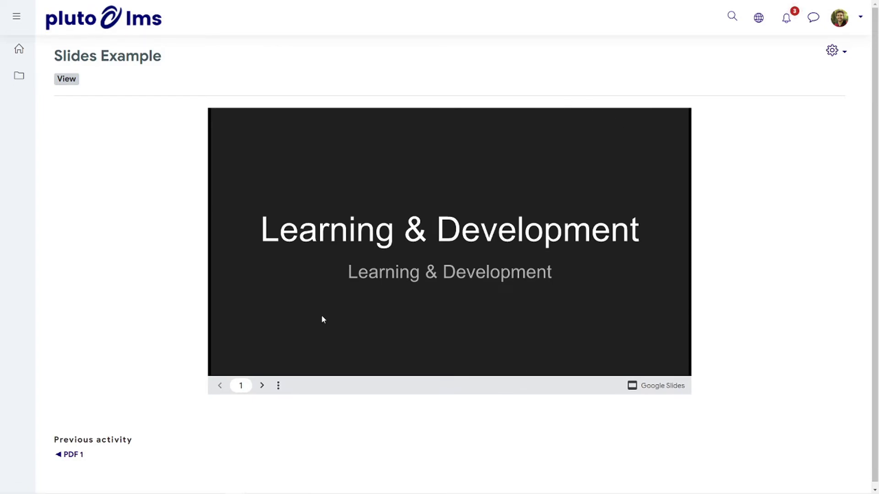
Go through the embedded presentation from the first slide to the last.
click(262, 390)
click(262, 390)
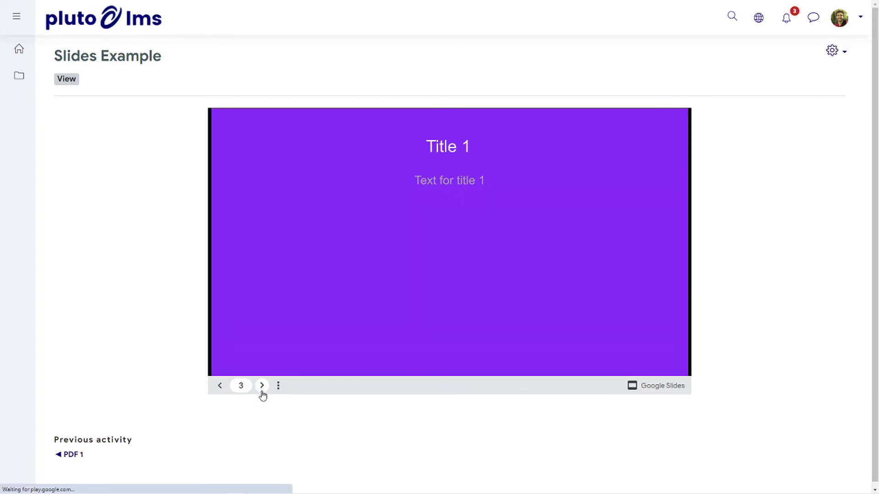
click(262, 387)
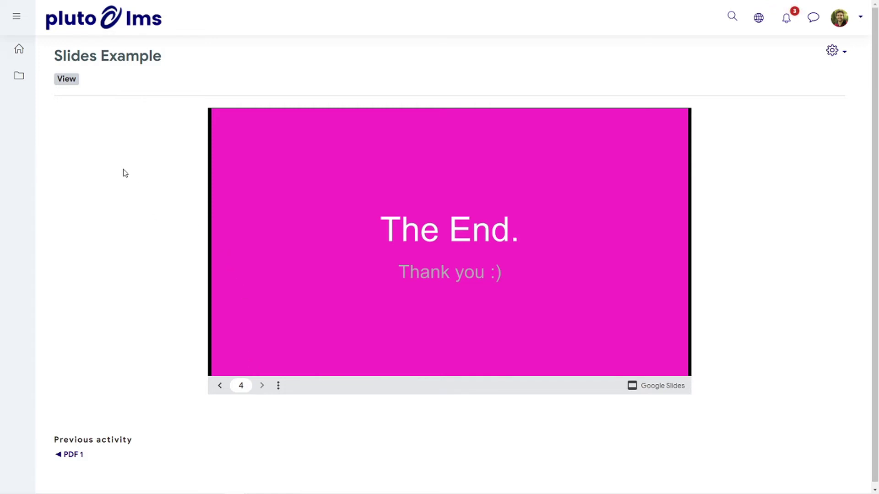
click(25, 80)
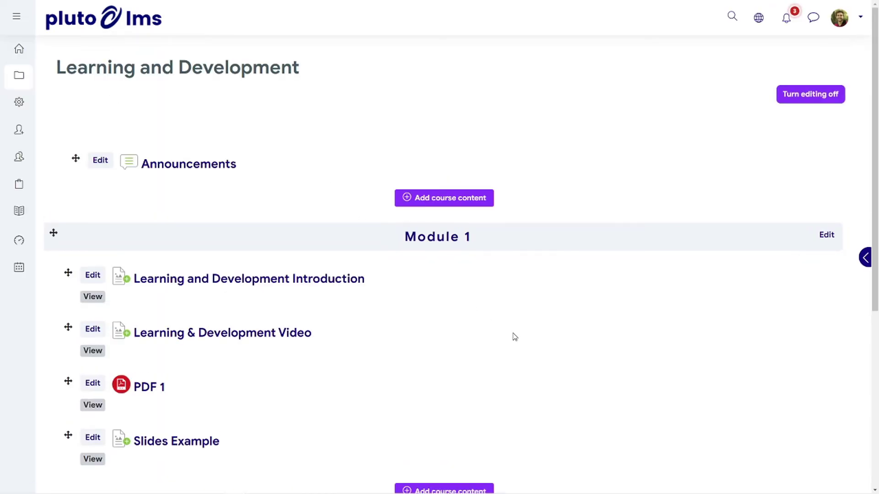
scroll(514, 336, down, 2)
click(470, 403)
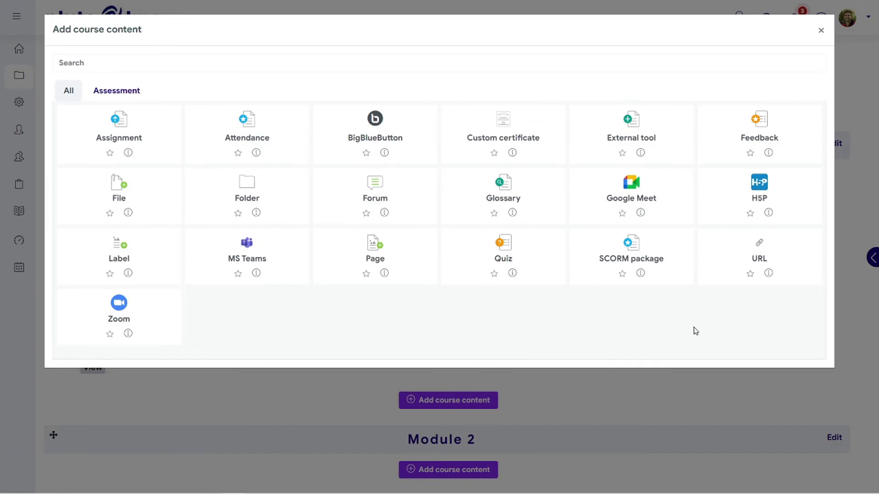
click(761, 248)
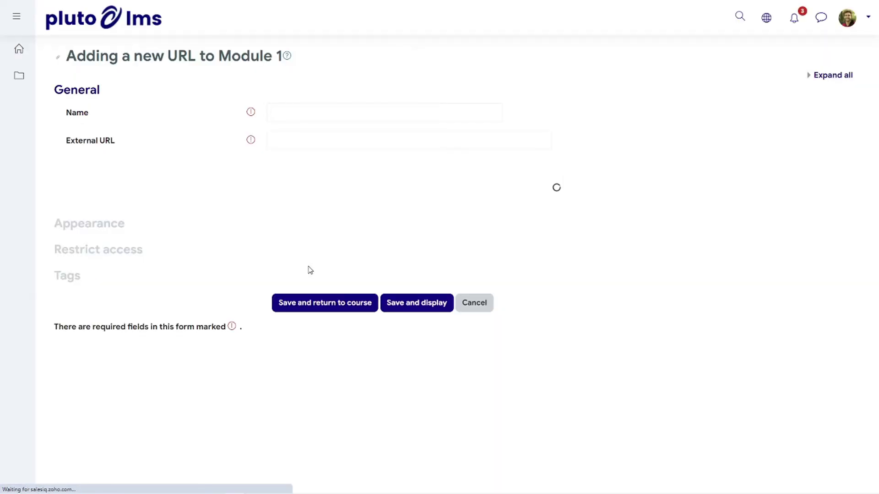
click(298, 114)
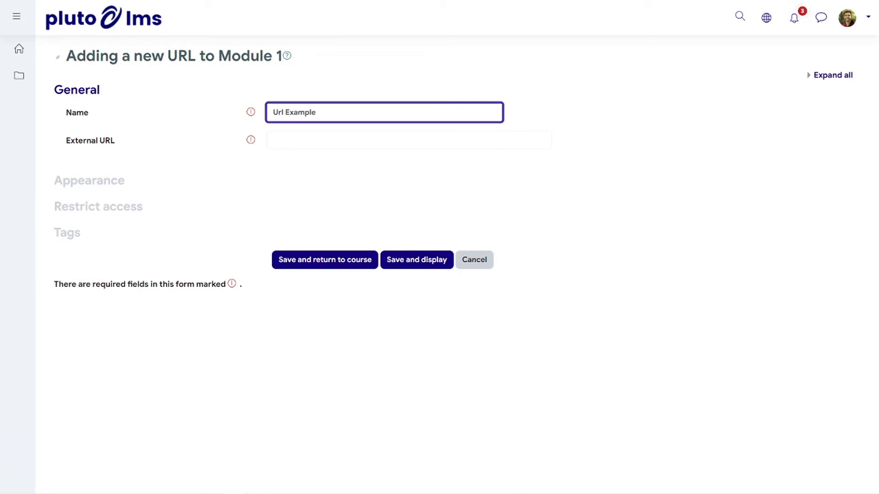
key(Tab)
click(343, 138)
text(https://plutolms.com/pricing/)
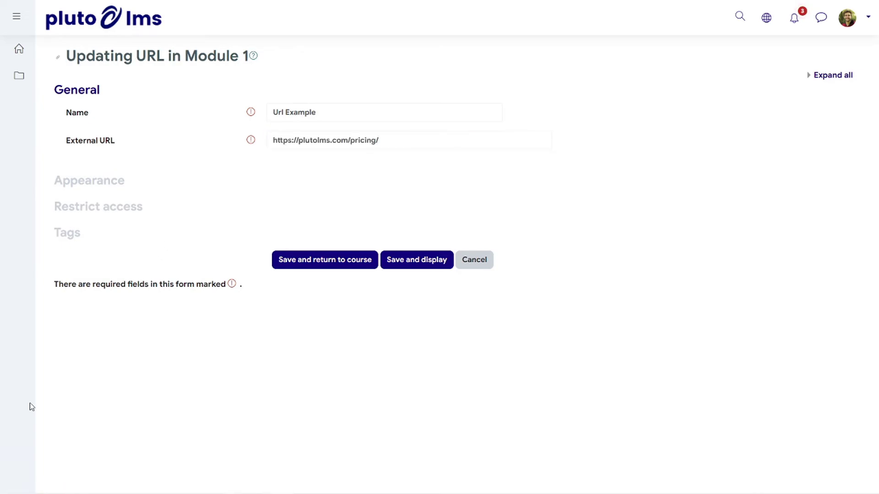
Set the URL's display appearance to Embed, and save and display it.
click(85, 185)
click(314, 207)
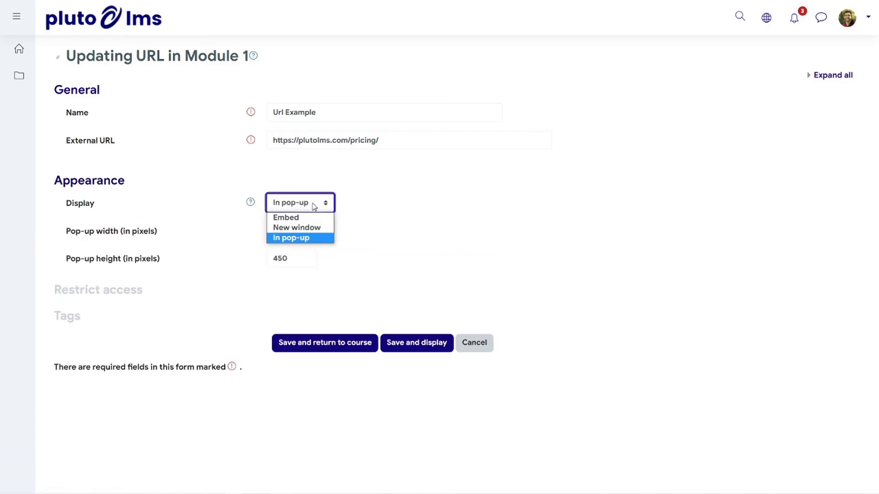
click(295, 218)
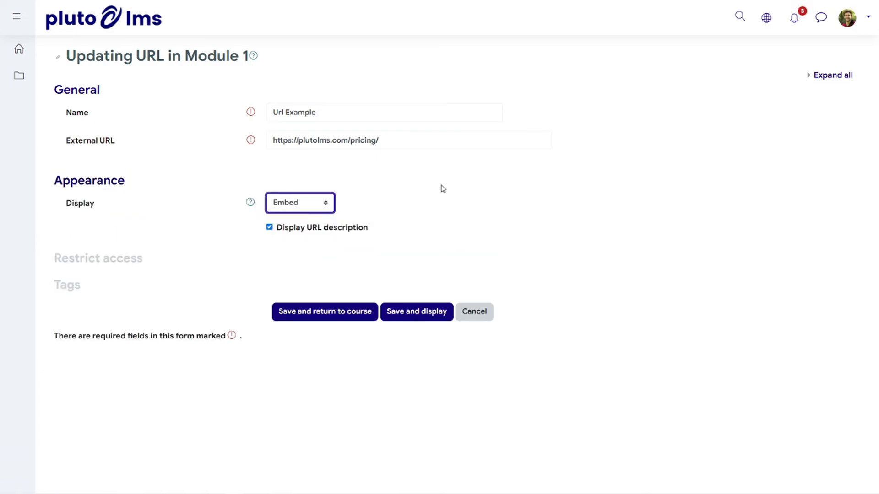
click(416, 313)
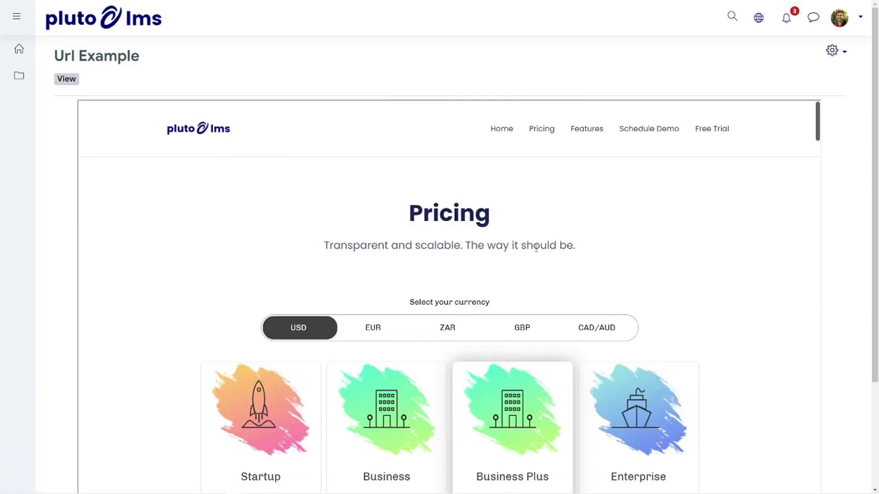
Browse the embedded Pricing page and the website's Features page within the Url Example activity.
scroll(676, 242, down, 6)
scroll(674, 238, up, 6)
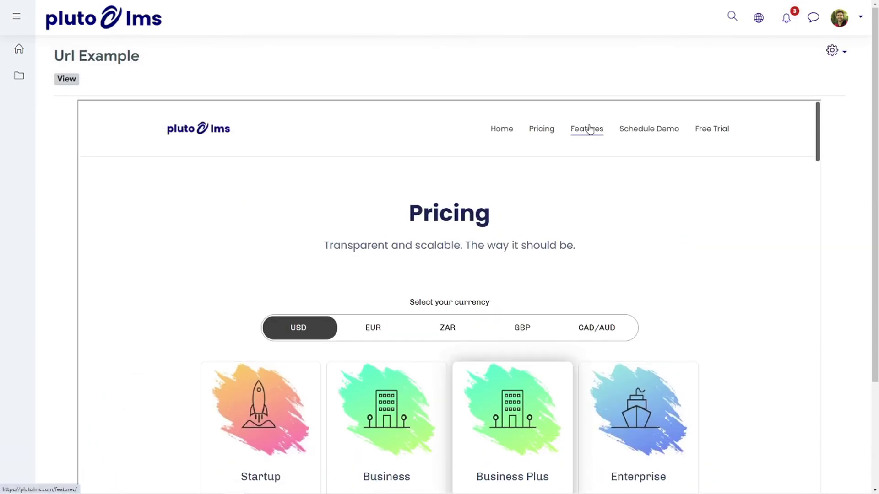
click(595, 131)
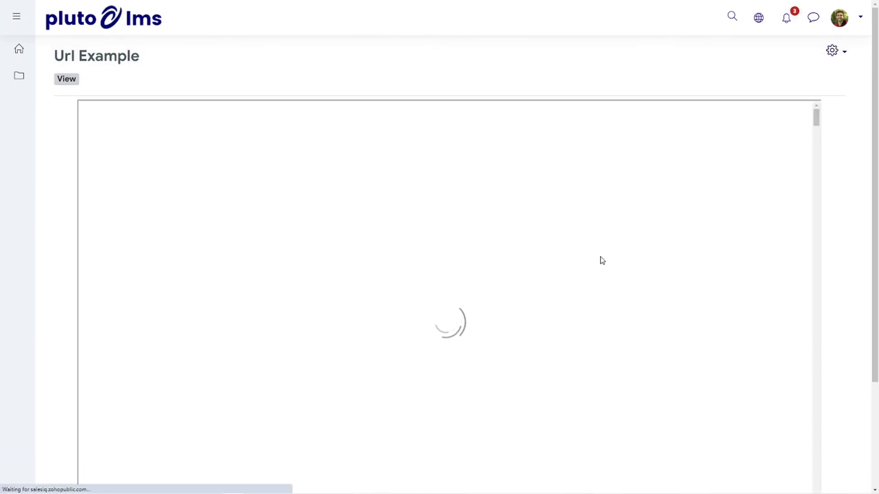
scroll(631, 246, down, 4)
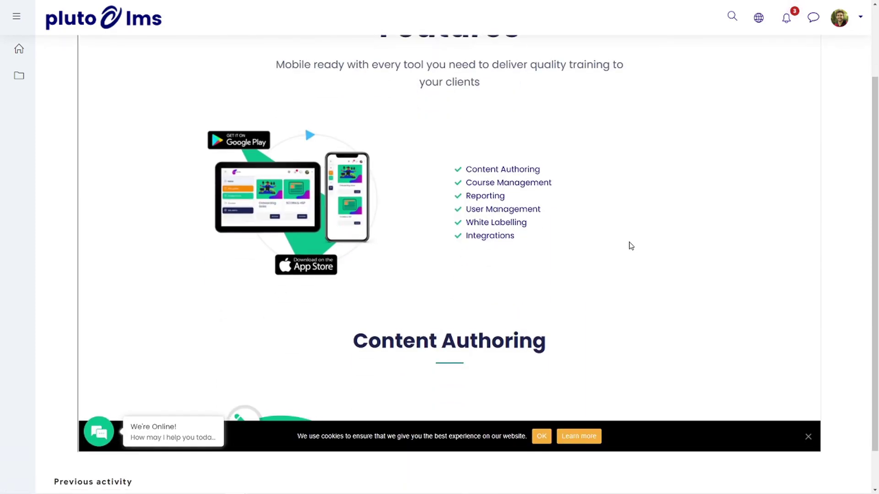
scroll(631, 228, up, 4)
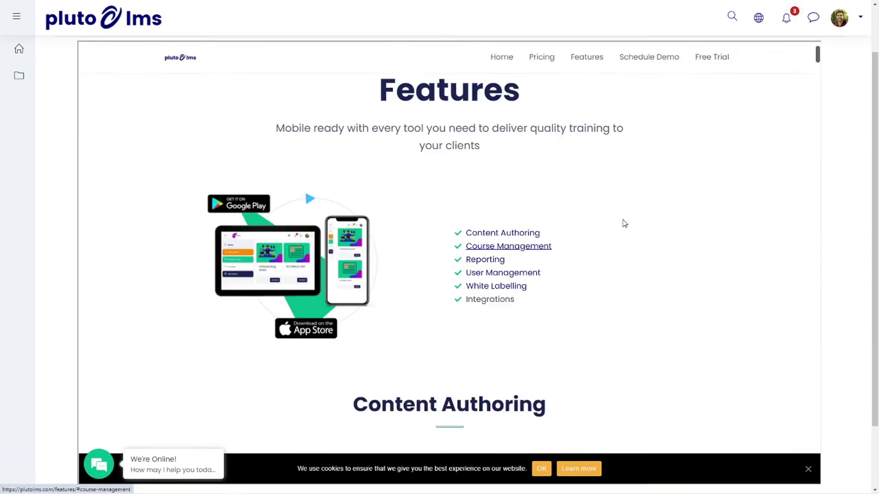
Return to the course home and move Learning & Development Video above Learning and Development Introduction in Module 1.
click(23, 81)
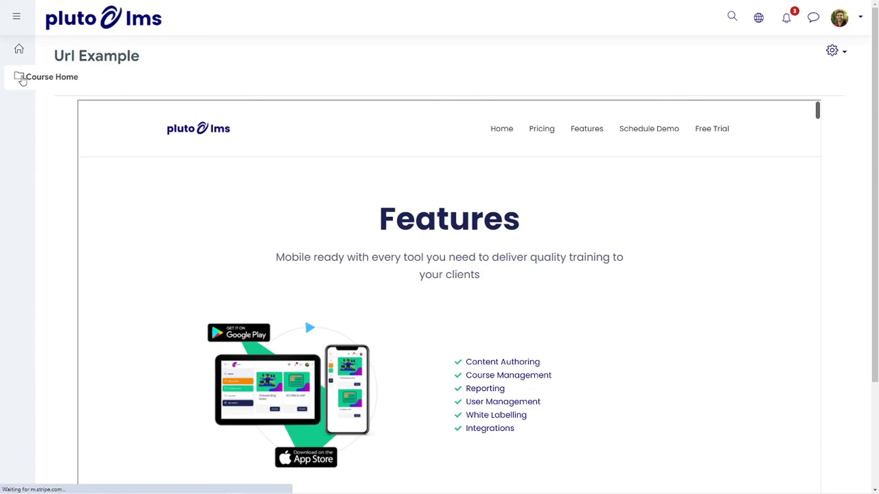
scroll(536, 320, down, 2)
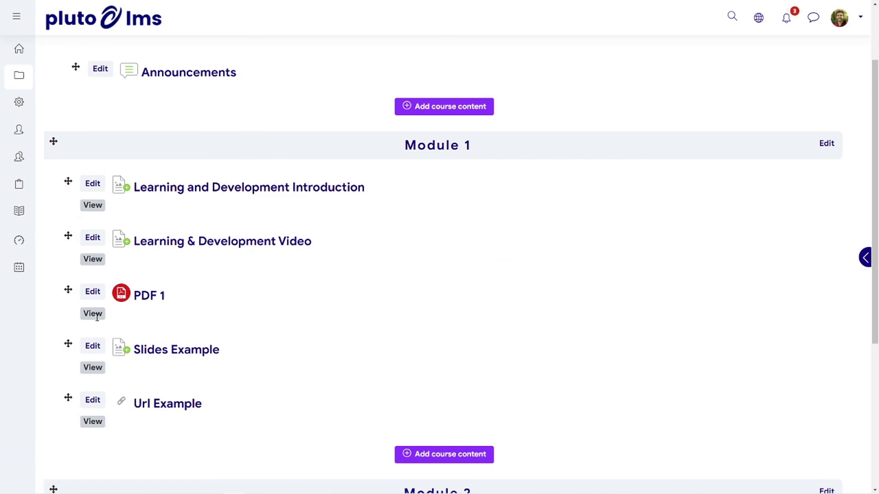
mouse_move(68, 236)
mouse_down()
mouse_move(68, 184)
mouse_move(69, 237)
mouse_up()
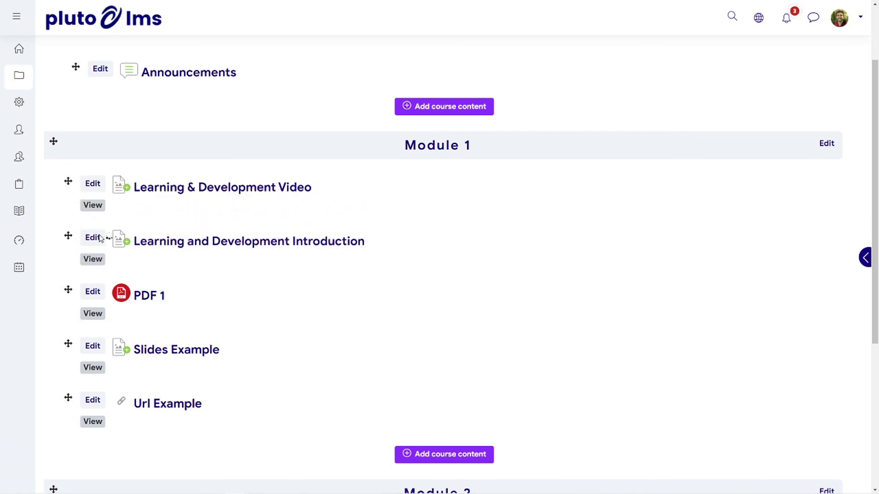
scroll(232, 221, down, 4)
scroll(251, 278, up, 2)
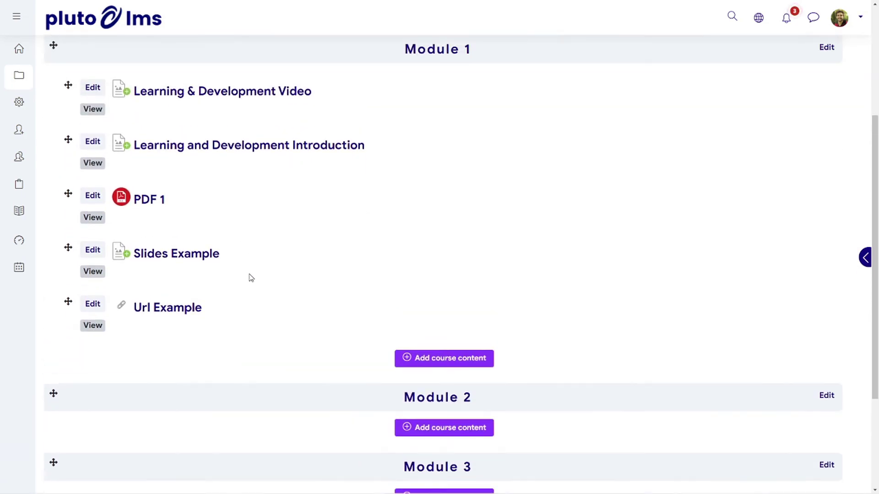